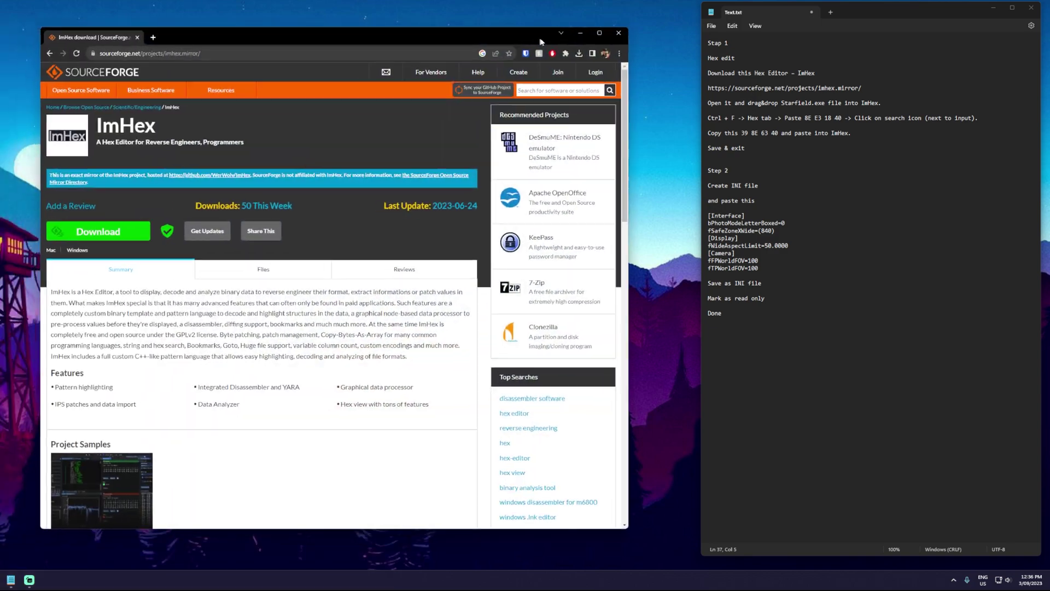
- Reposition the window so ImHex's start screen sits beside the Starfield game folder
drag(569, 36, 572, 27)
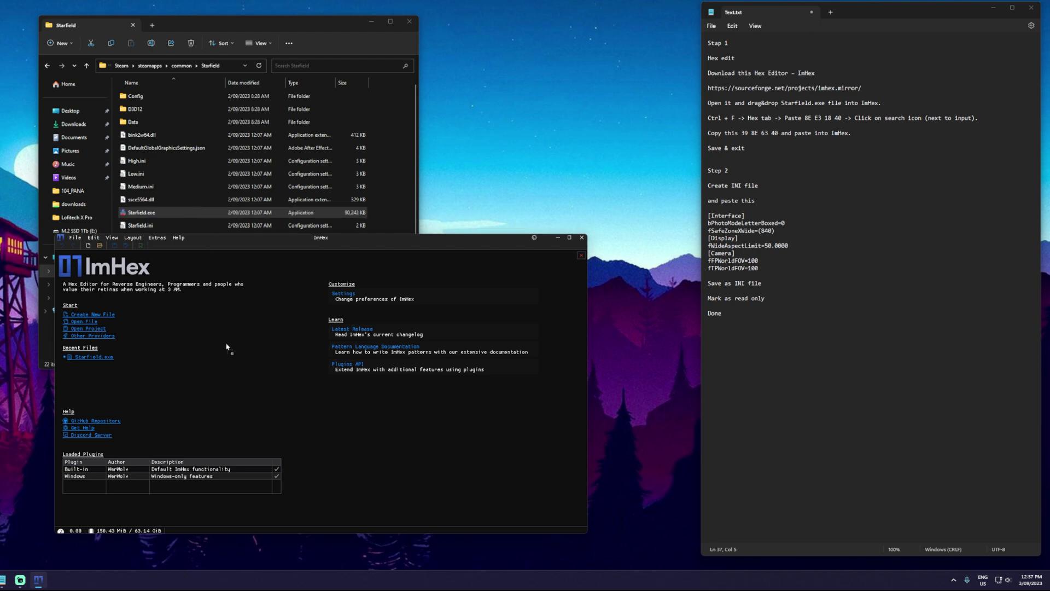
- Load Starfield.exe into ImHex and search it for the bytes 8E E3 18 40
drag(227, 346, 225, 349)
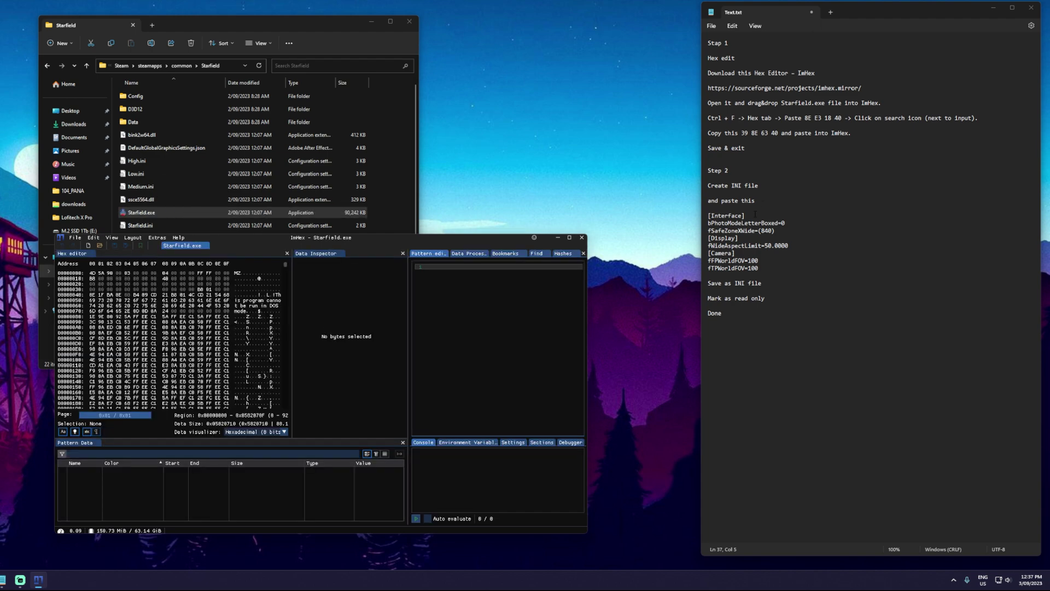
click(953, 117)
drag(805, 118, 841, 117)
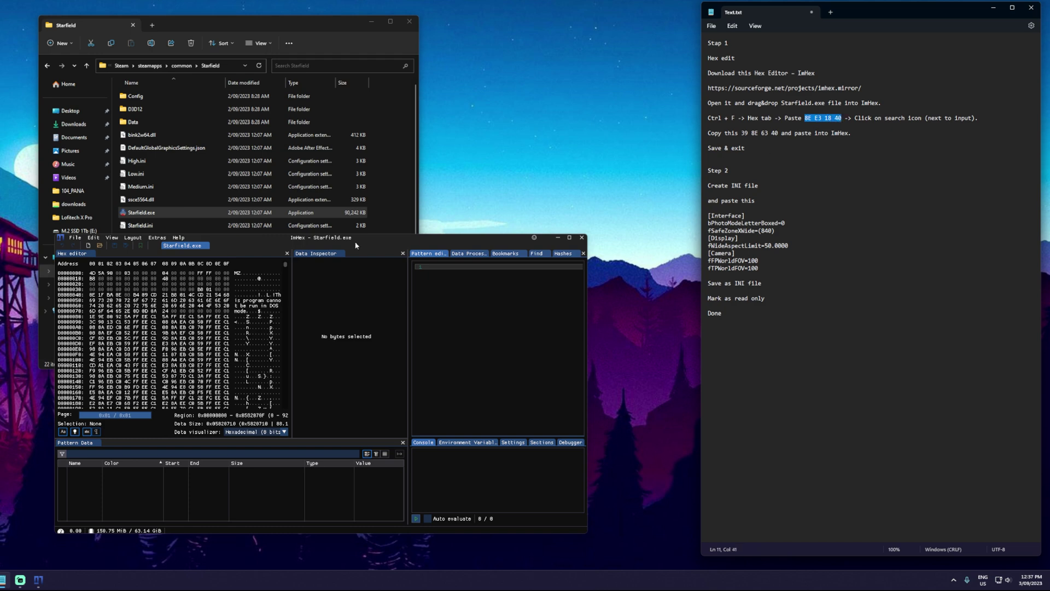
click(246, 243)
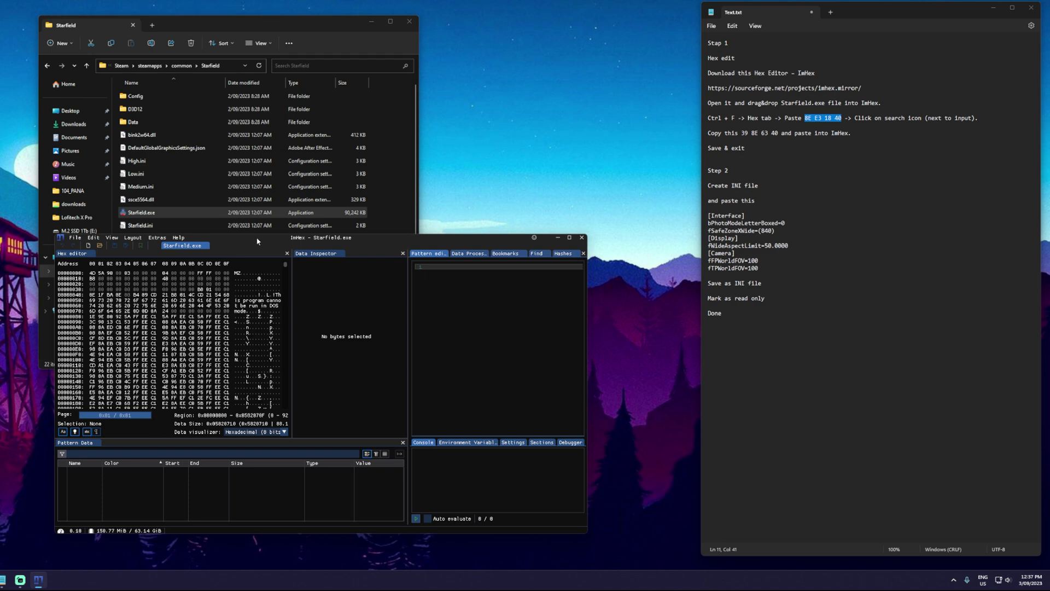
key(ctrl+f)
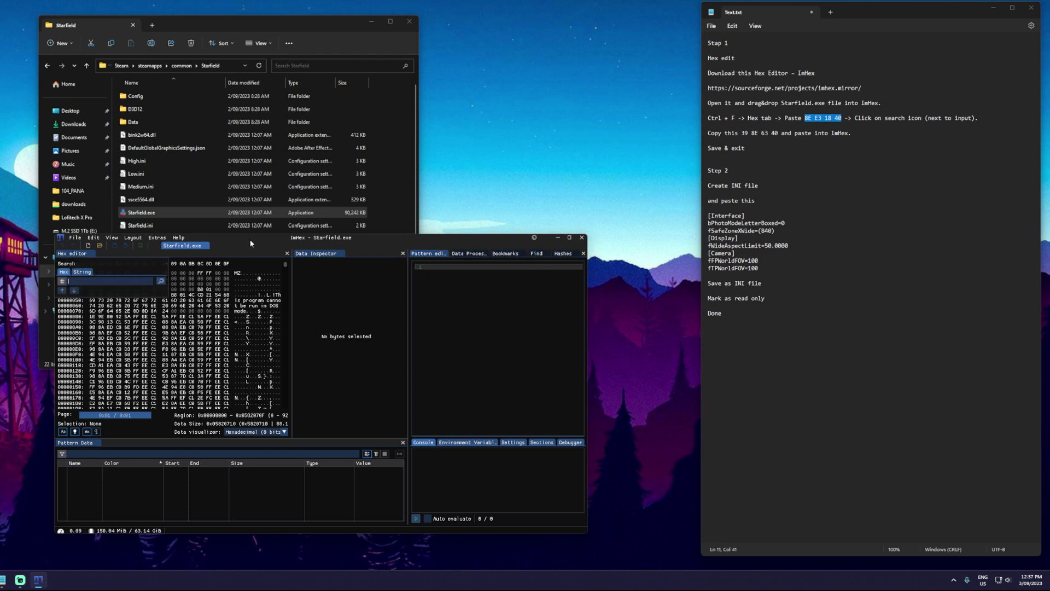
text(8EE31840)
click(160, 281)
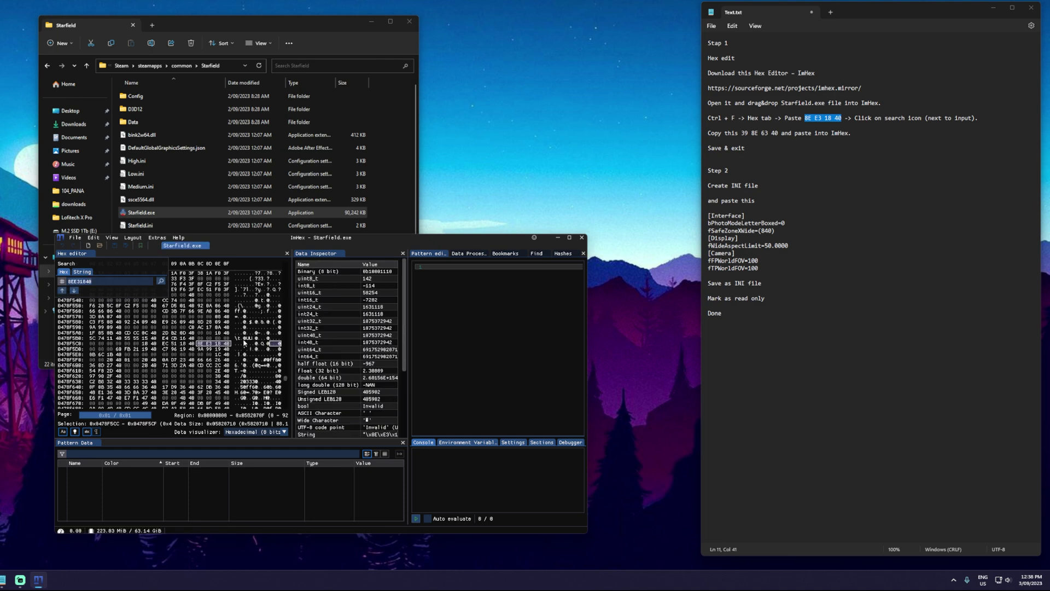
- Overwrite the found bytes with 39 8E 63 40, then quit ImHex, confirming Yes
drag(777, 134, 741, 133)
key(ctrl+c)
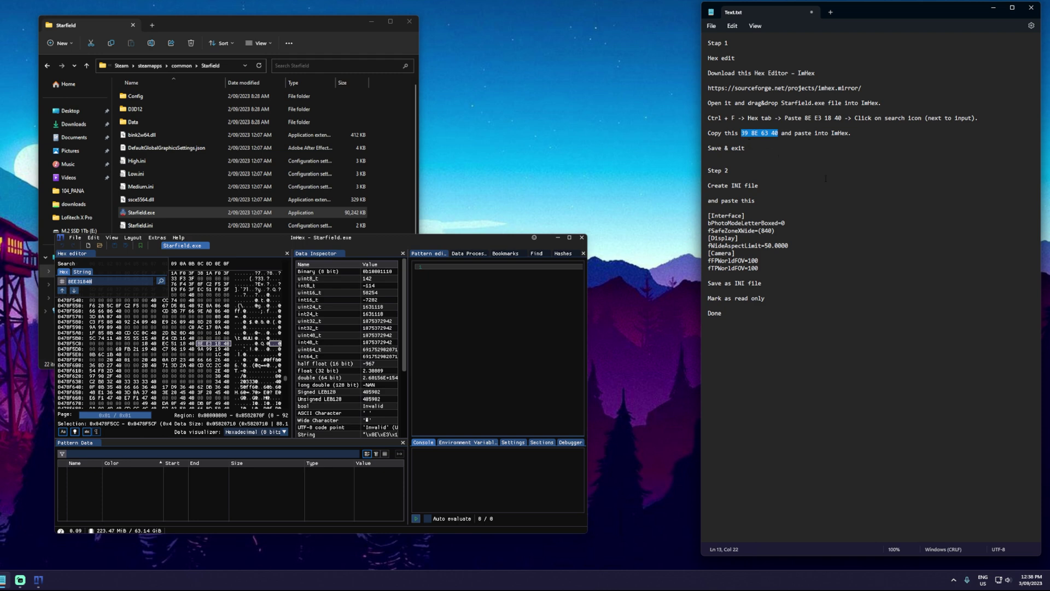
click(200, 348)
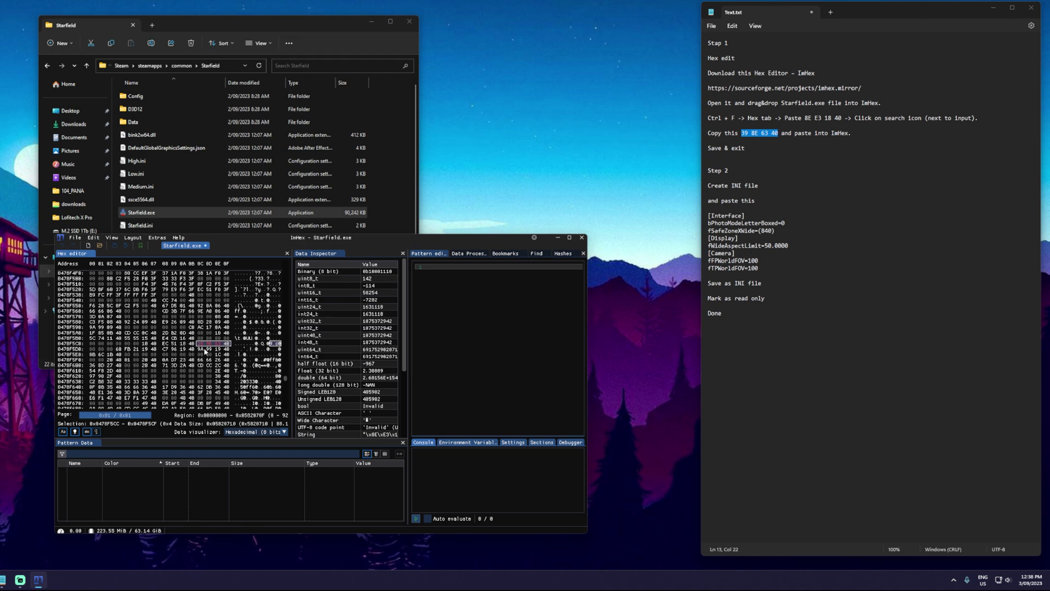
key(ctrl+v)
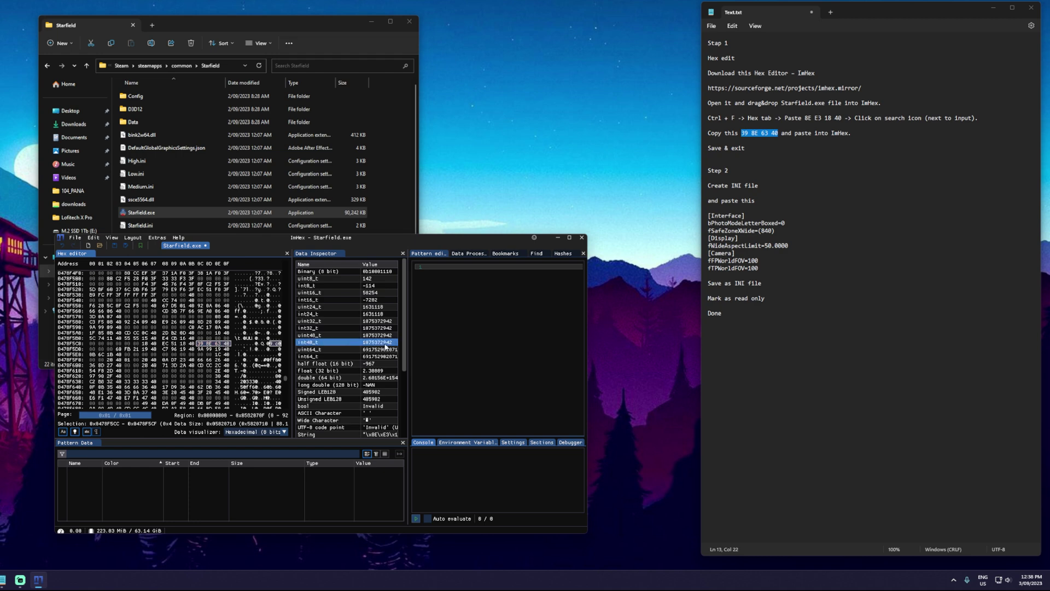
click(580, 239)
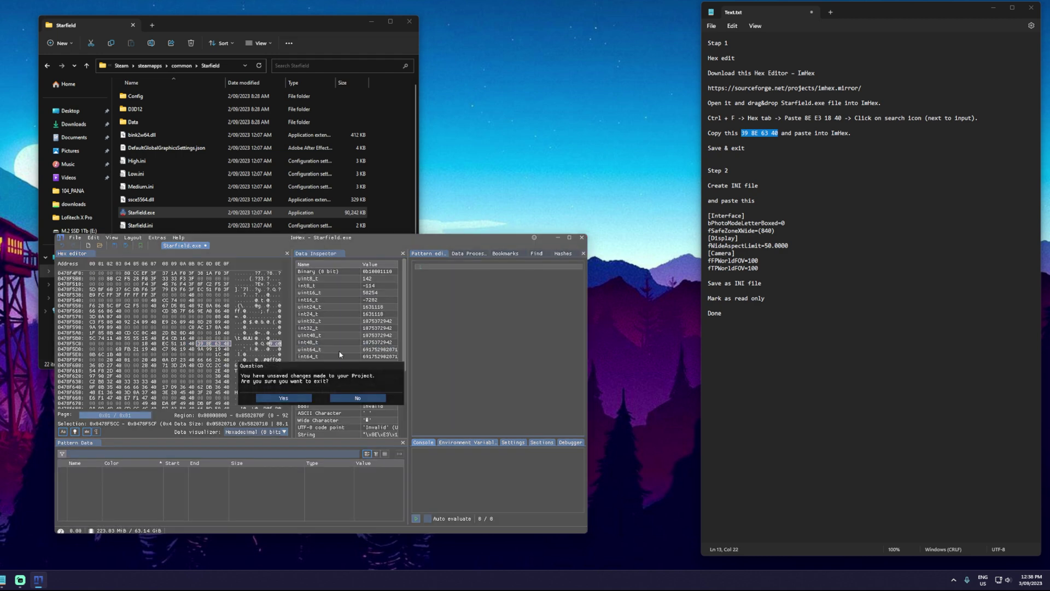
click(279, 400)
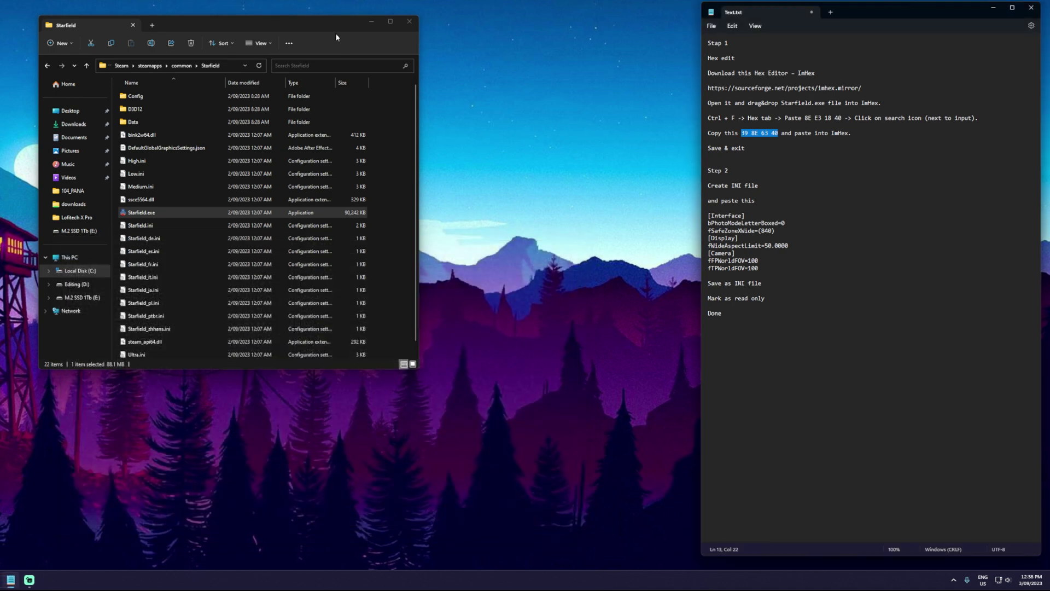
- Close the install folder and add a new text document named StarfieldCustom.txt
click(408, 25)
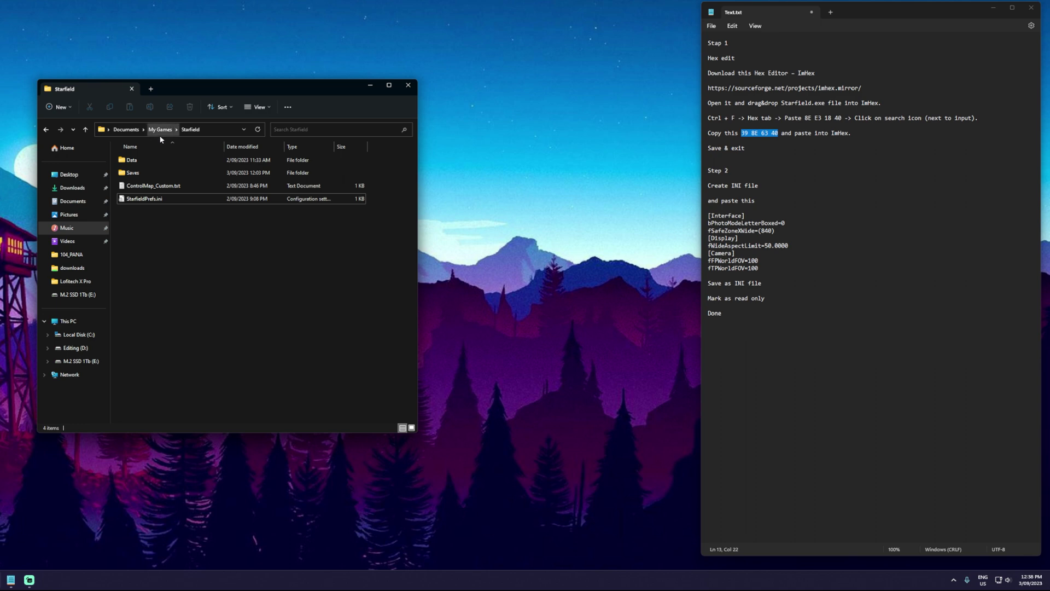
right_click(187, 288)
mouse_move(209, 351)
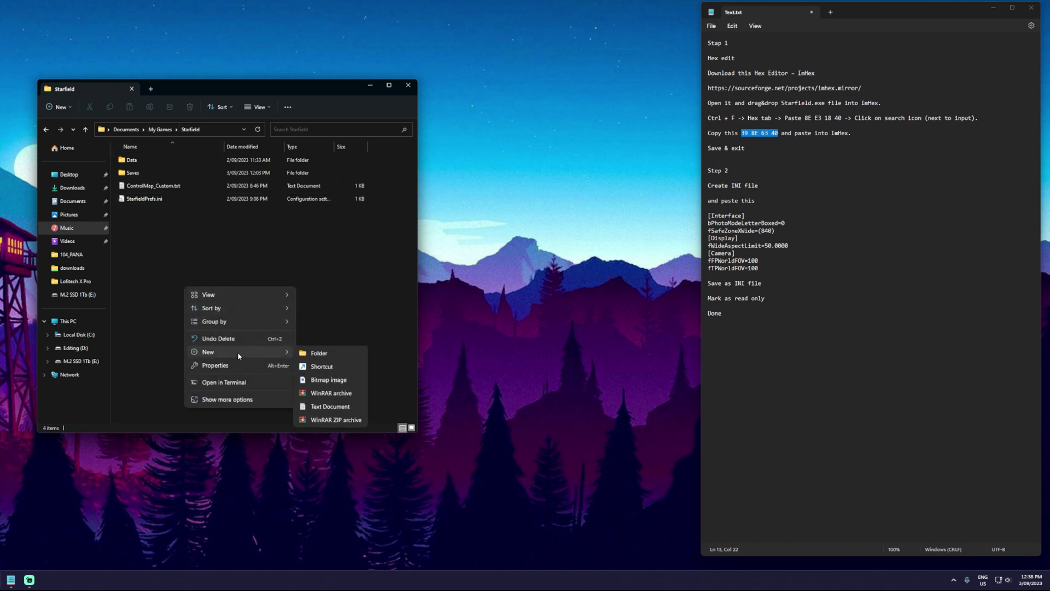
click(330, 406)
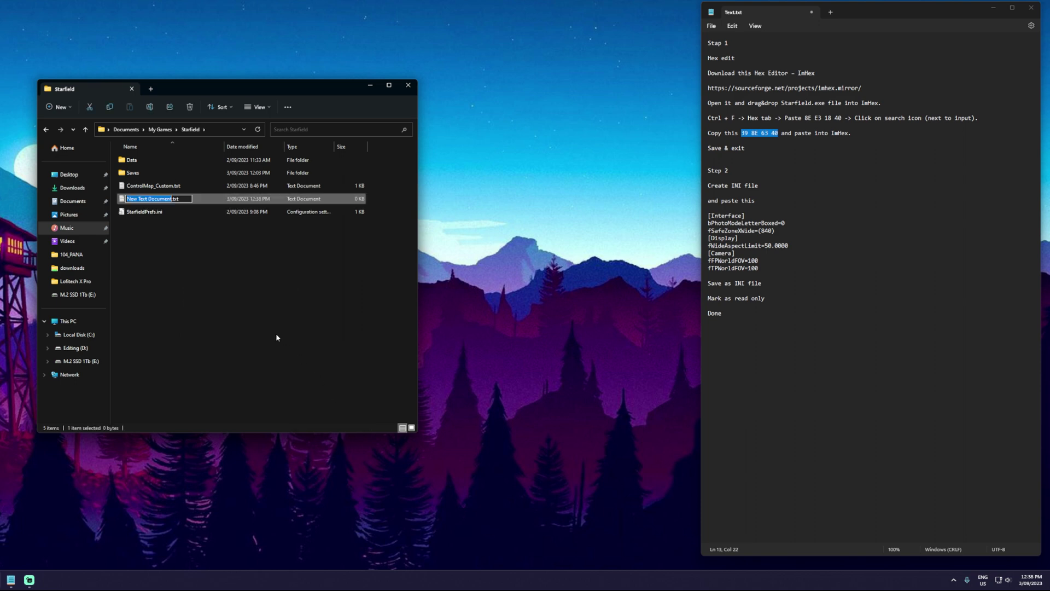
text(Starfie)
text(ldCustom)
key(Return)
click(255, 332)
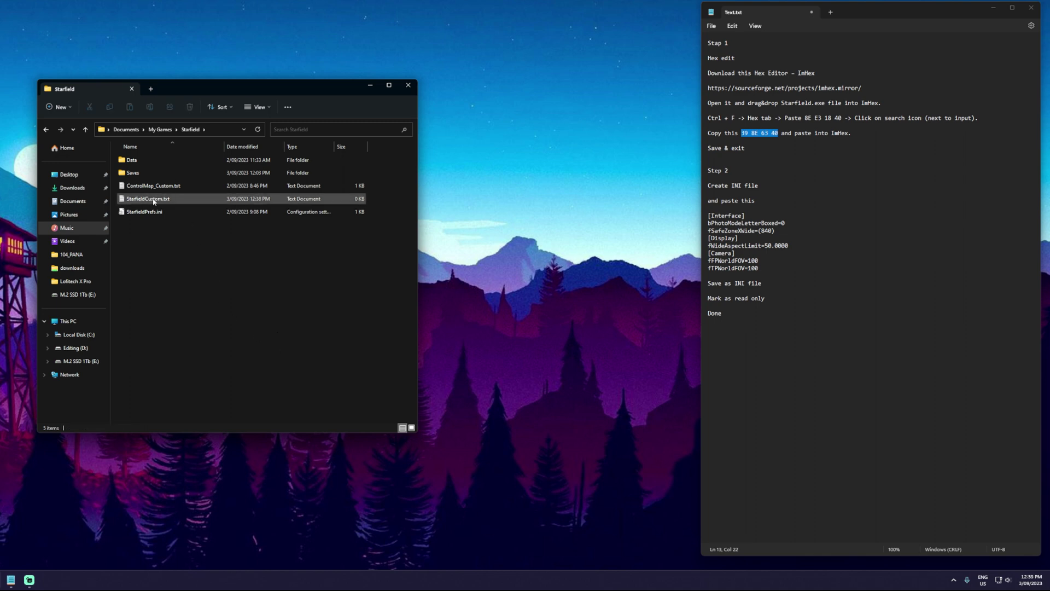
- Open StarfieldCustom.txt and paste in the INI settings copied from the instructions note
double_click(153, 202)
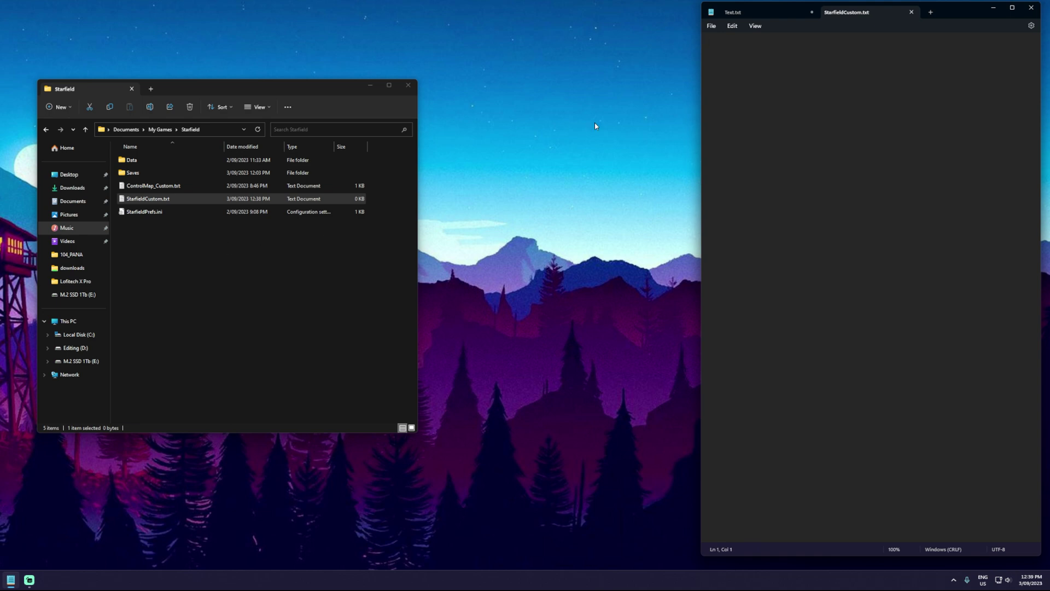
drag(836, 14, 220, 16)
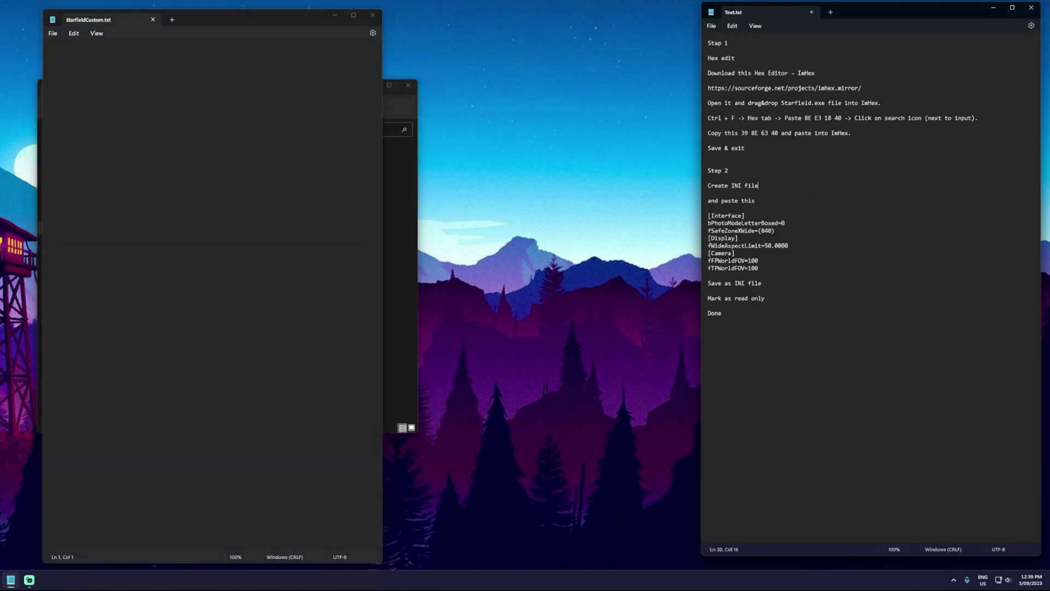
drag(708, 213, 764, 267)
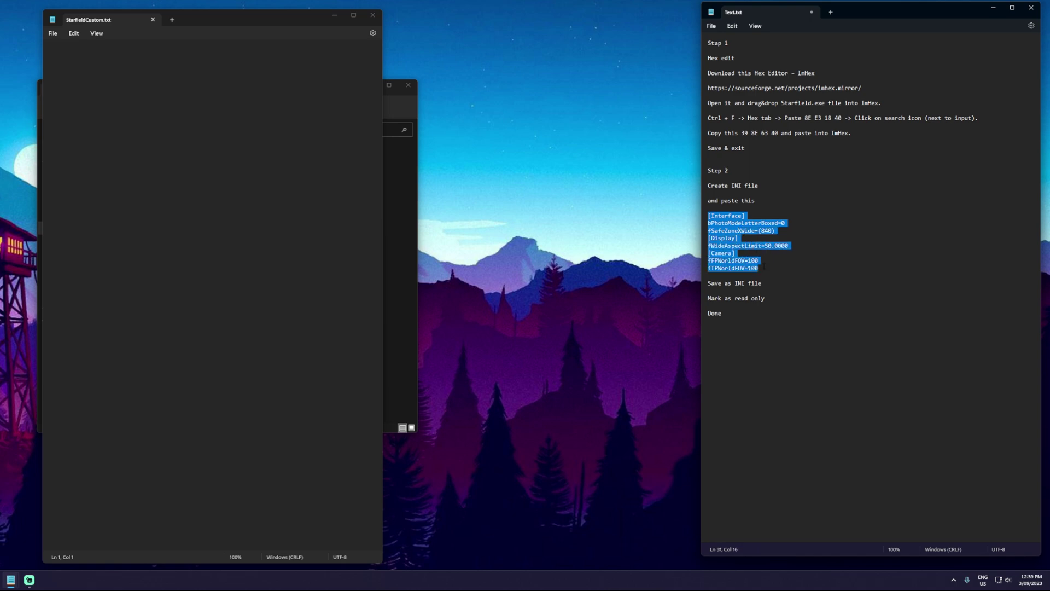
click(141, 144)
text([Interface] bPhotoModeLetterBoxed=0 fSafeZoneXWide=(840) [Display] fWideAspectLimit=50.0000 [Camera] fFPWorldFOV=100 fTPWorldFOV=100)
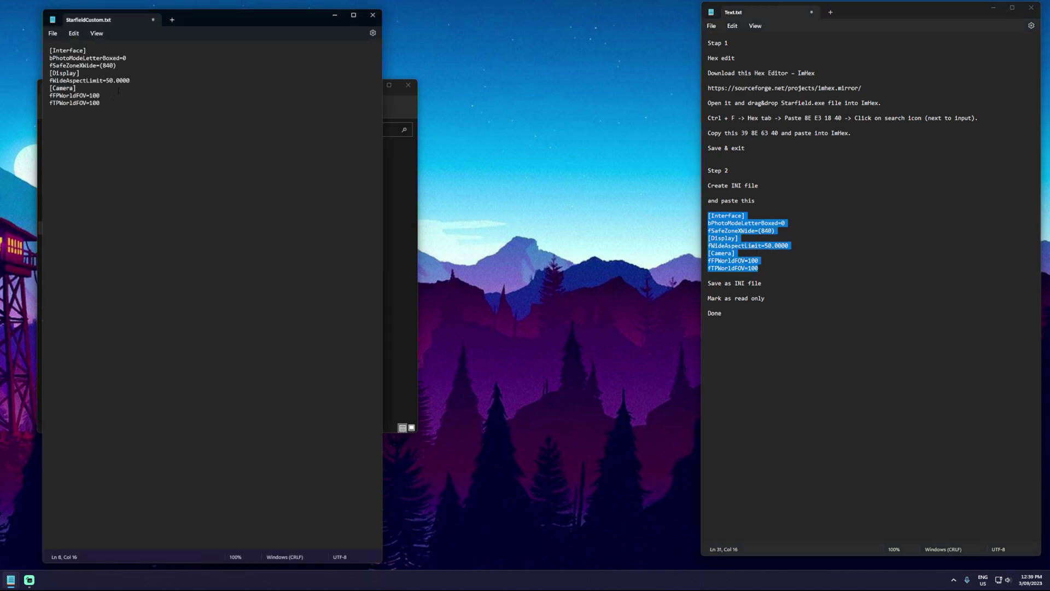
- Check the fSafeZoneXWide 840 line, then save and close StarfieldCustom.txt
drag(126, 67, 50, 65)
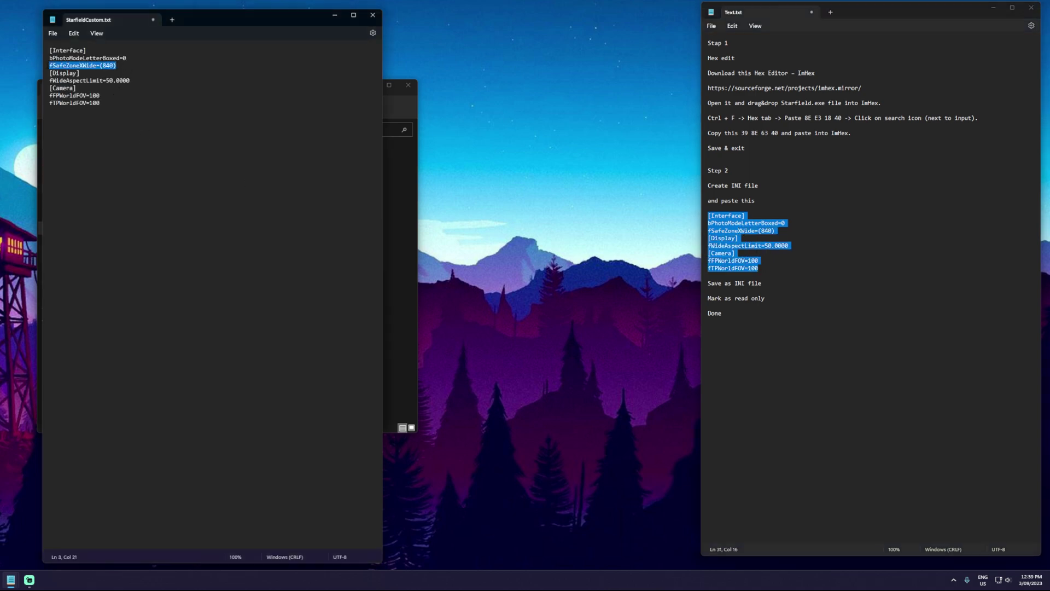
click(110, 66)
key(Down)
double_click(107, 66)
click(107, 132)
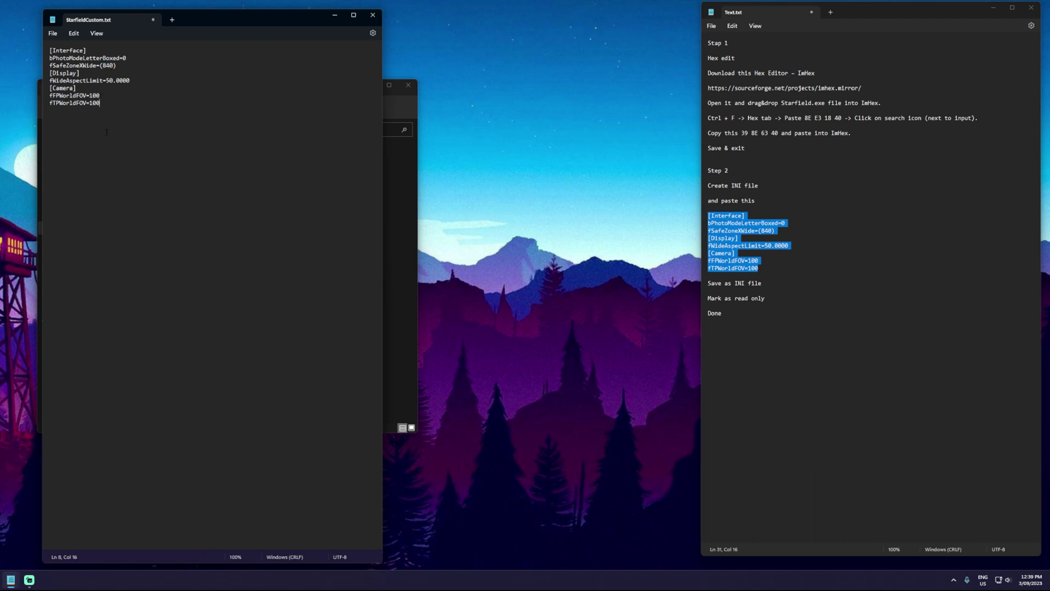
click(51, 35)
click(65, 104)
click(373, 15)
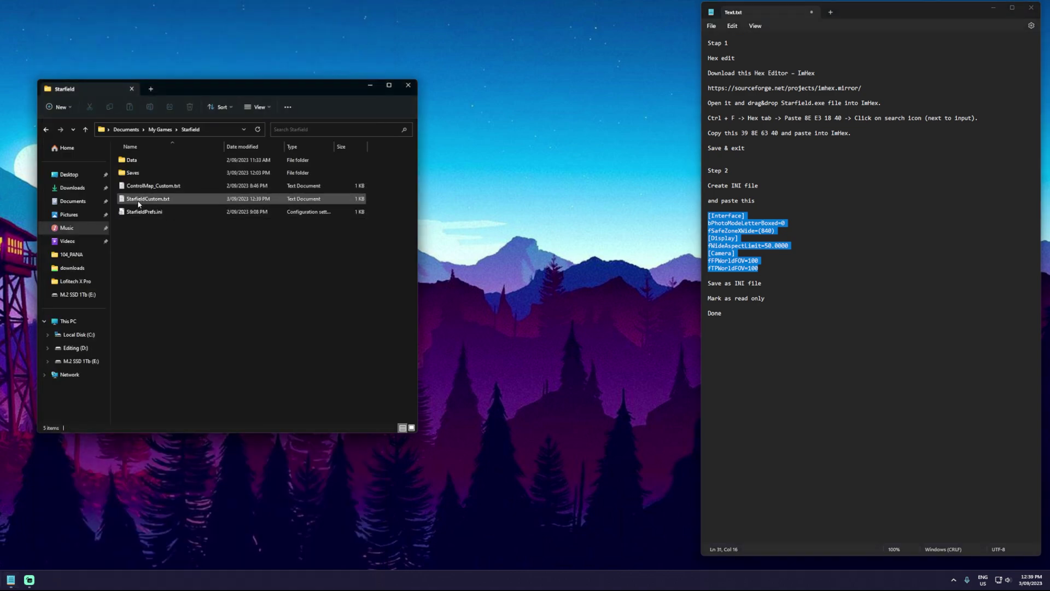
- Rename StarfieldCustom.txt to StarfieldCustom.ini and accept the extension change
click(155, 202)
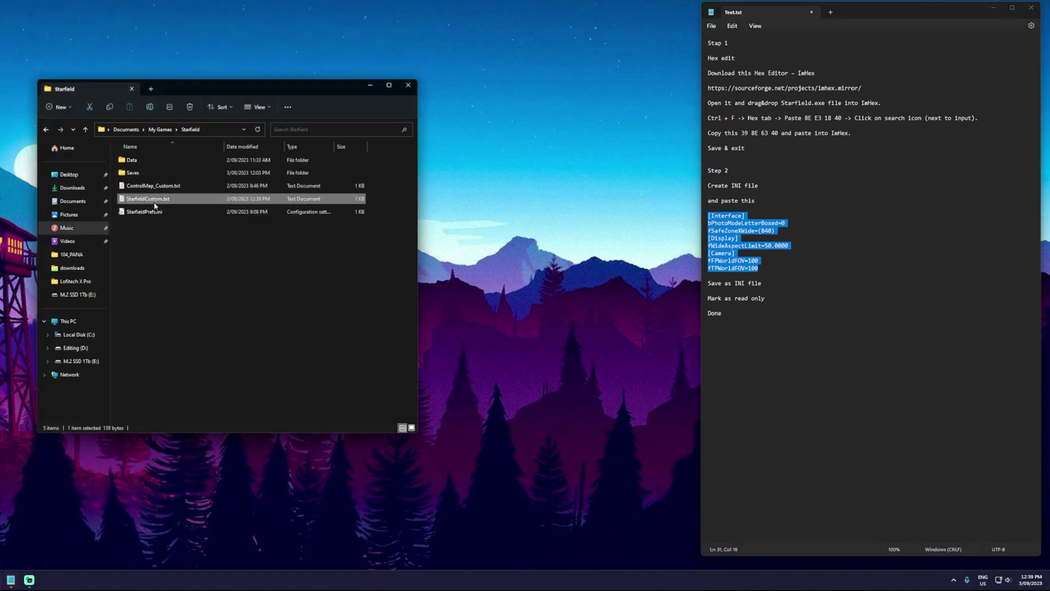
click(156, 203)
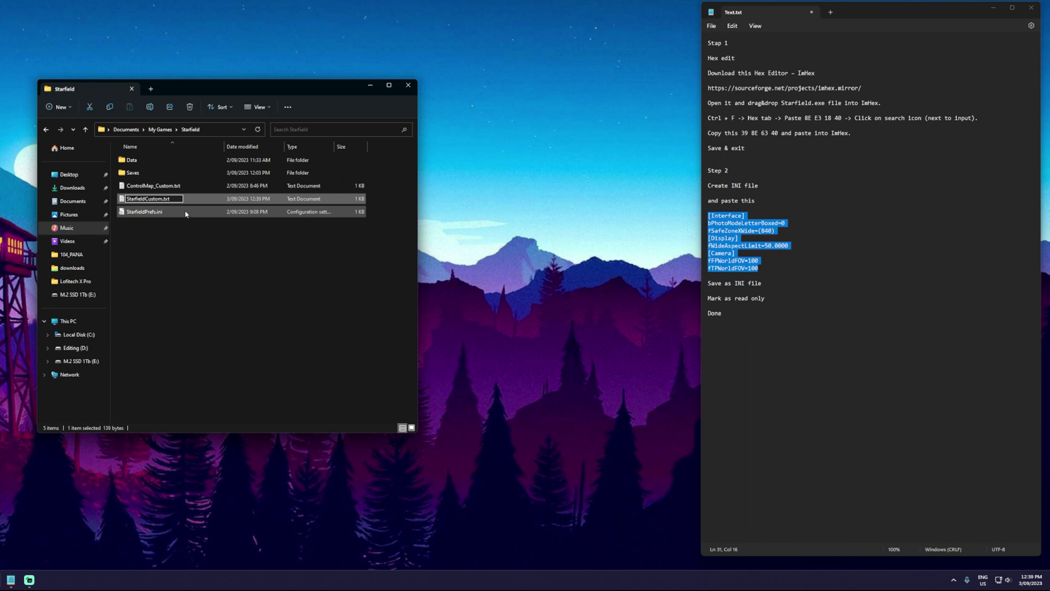
key(BackSpace)
key(BackSpace)
key(Return)
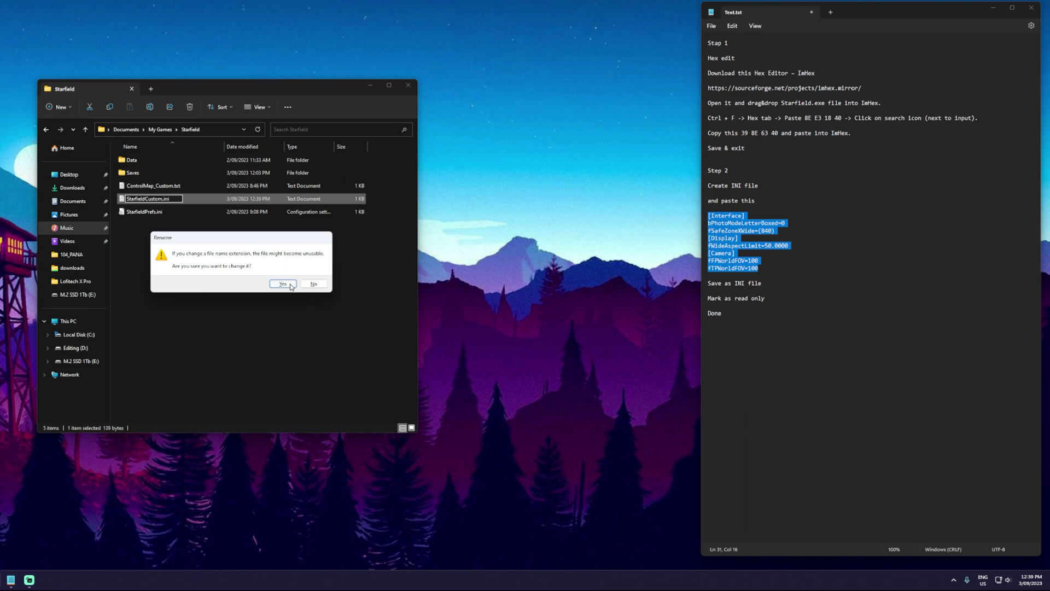
click(283, 284)
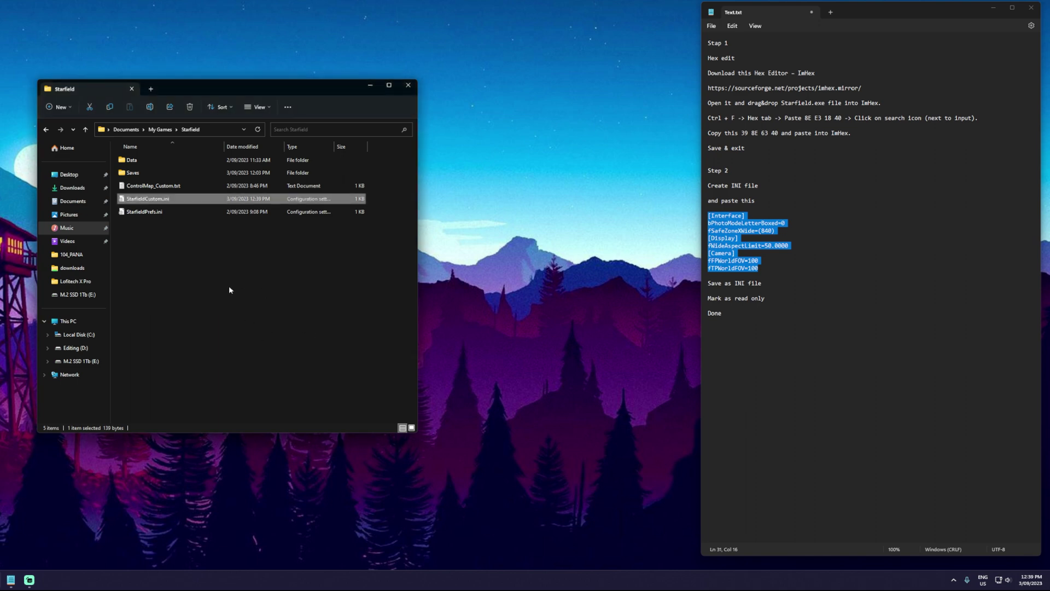
- Mark StarfieldCustom.ini as Read-only in its Properties
right_click(144, 199)
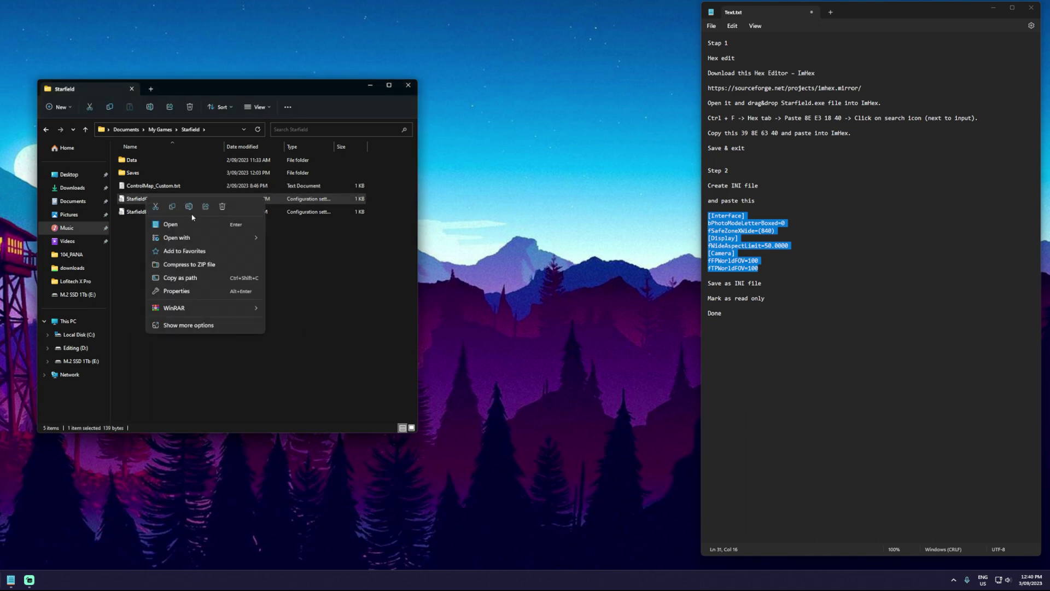
click(198, 288)
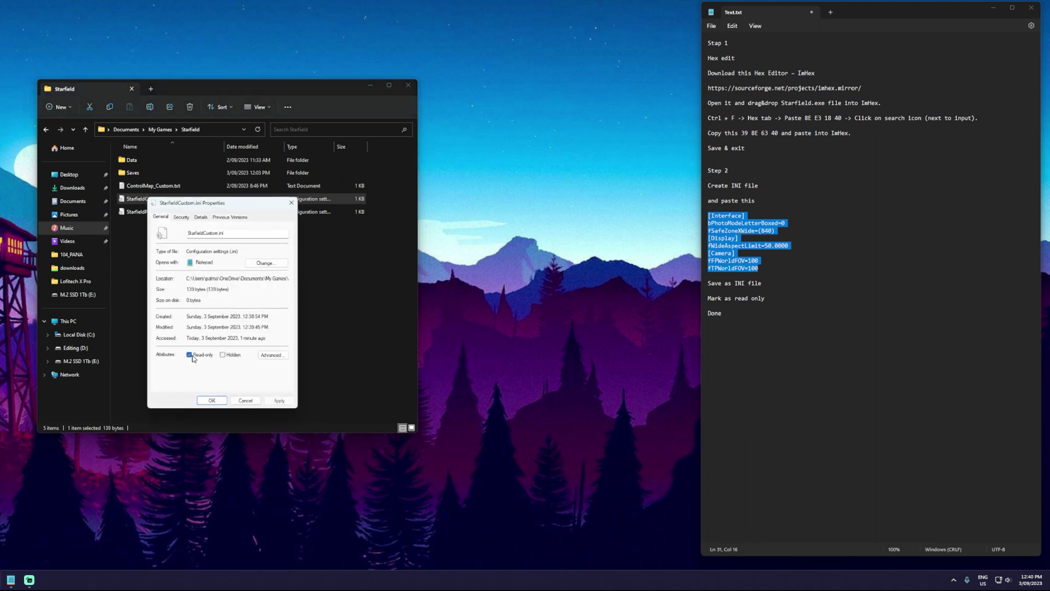
click(211, 401)
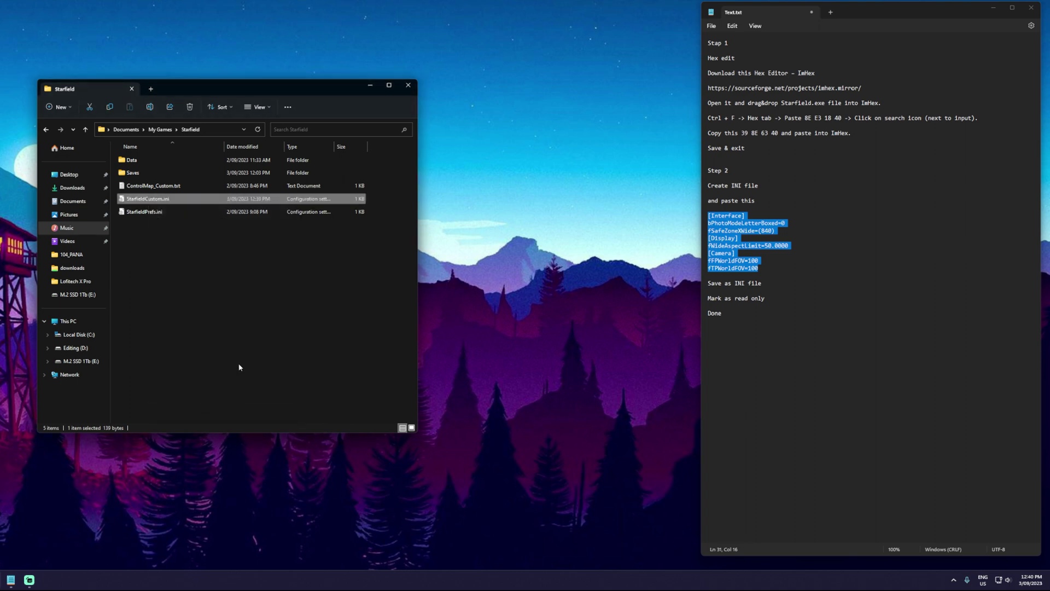
click(187, 259)
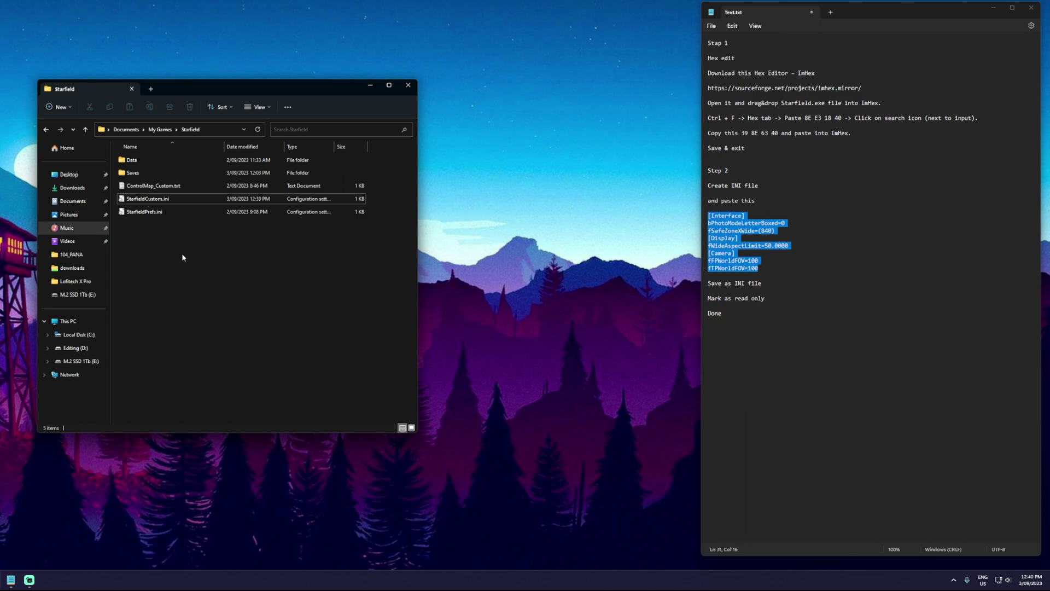